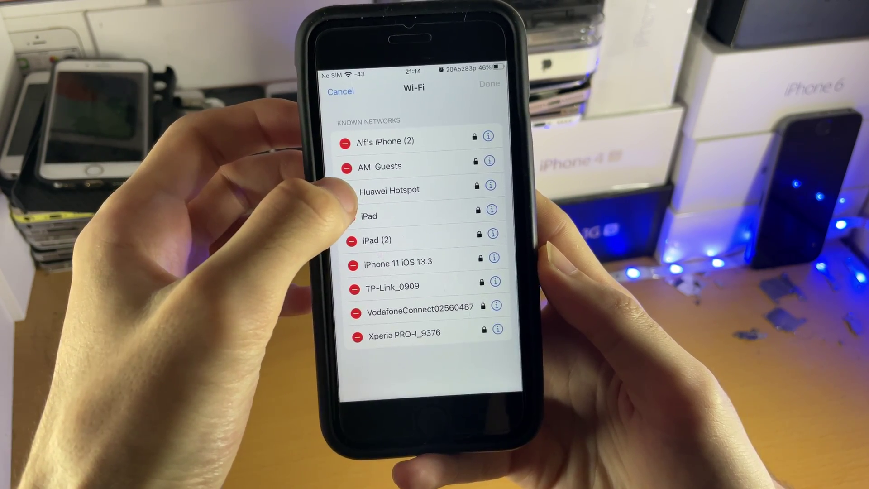
Reveal the delete option beside the saved iPad network in the known networks list.
{"action": "left_click", "coordinate": [350, 216]}
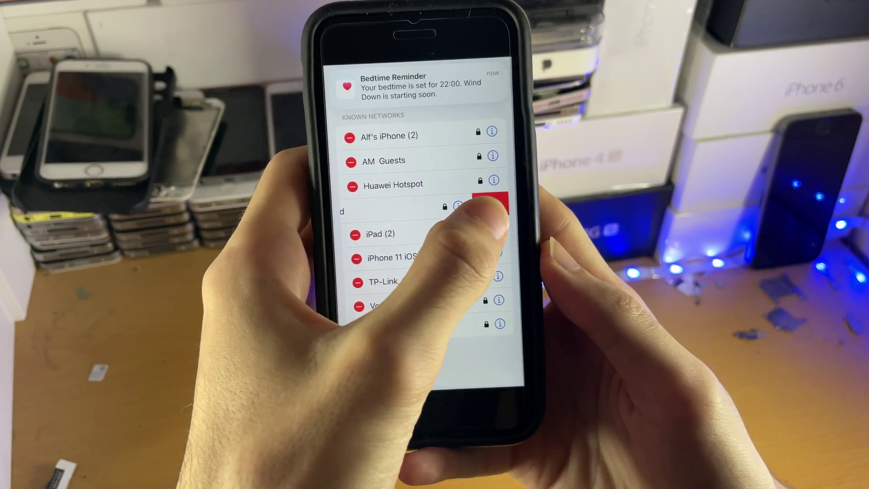